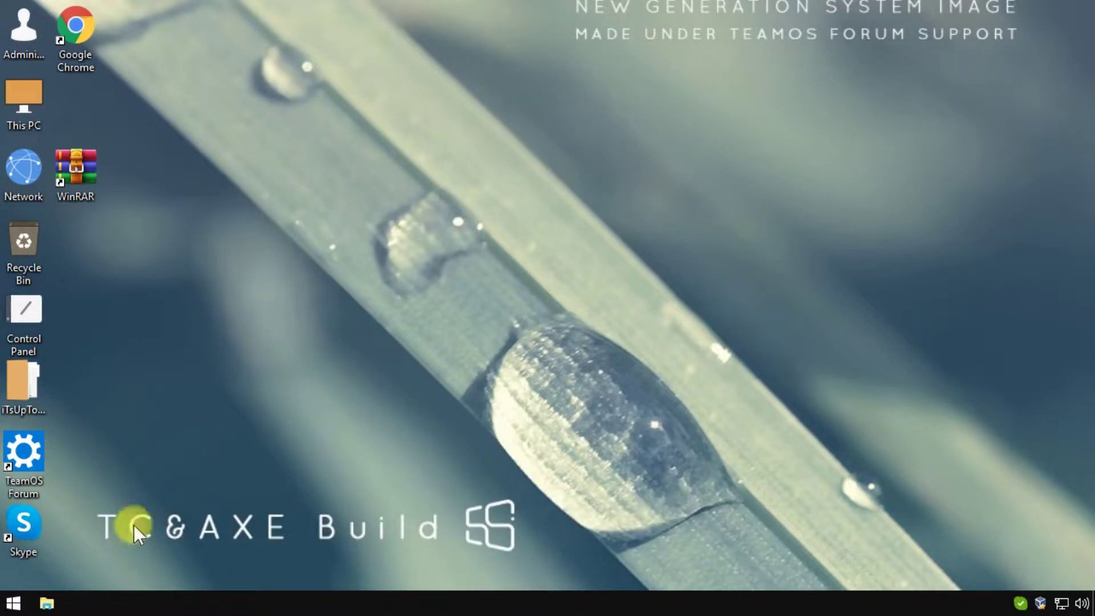
Run the Activation troubleshooter from Update & Security settings to address error 0xC004C003
{"action": "left_click", "coordinate": [13, 603]}
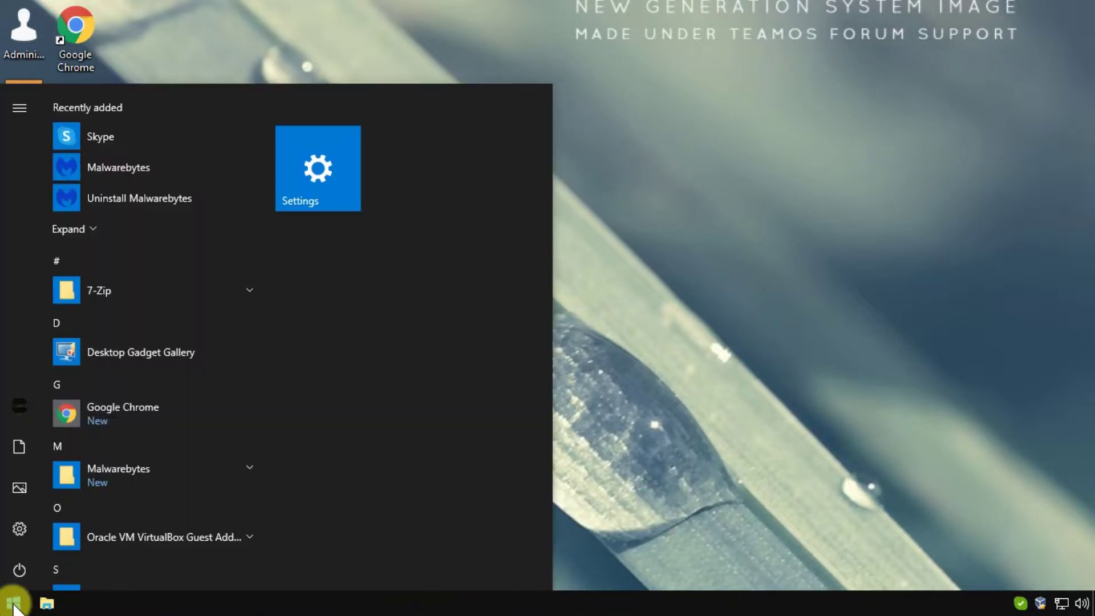
{"action": "left_click", "coordinate": [20, 529]}
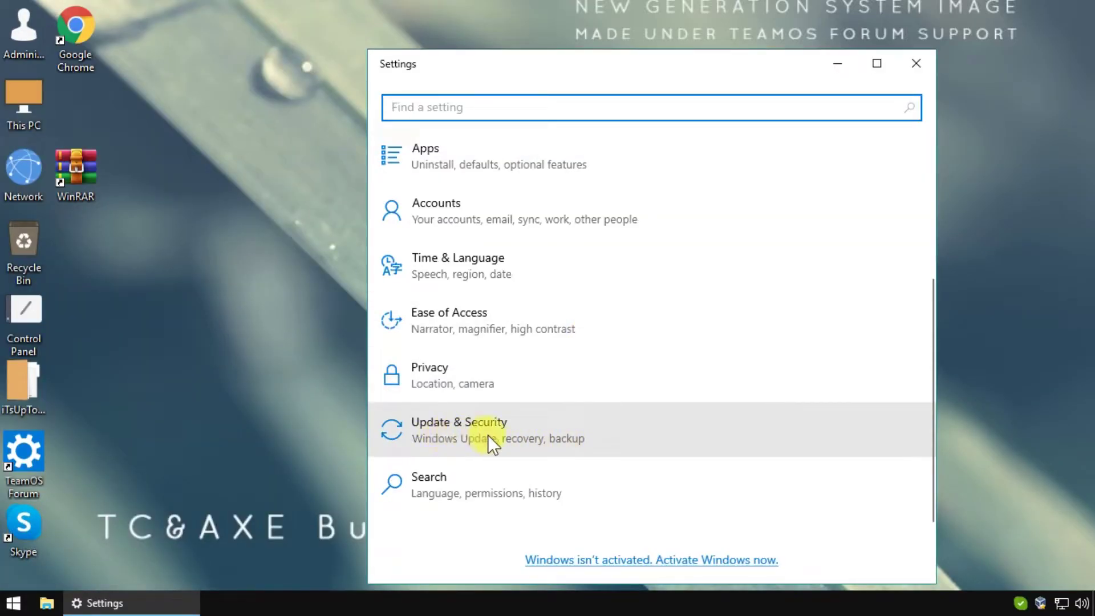
{"action": "left_click", "coordinate": [457, 432]}
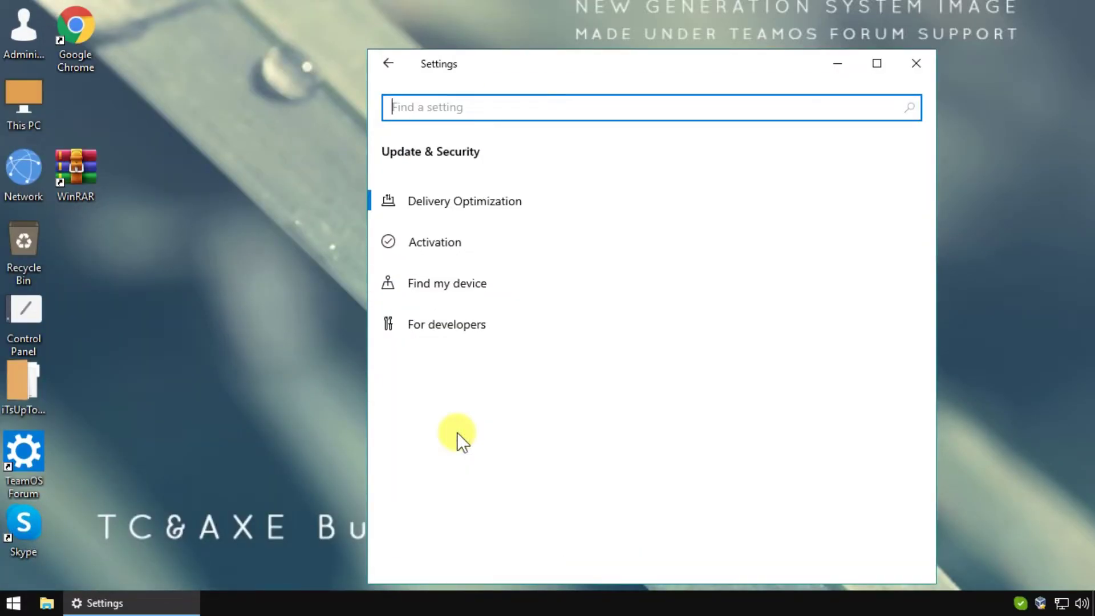
{"action": "left_click", "coordinate": [432, 243]}
{"action": "scroll", "coordinate": [484, 301], "scroll_direction": "down", "scroll_amount": 3}
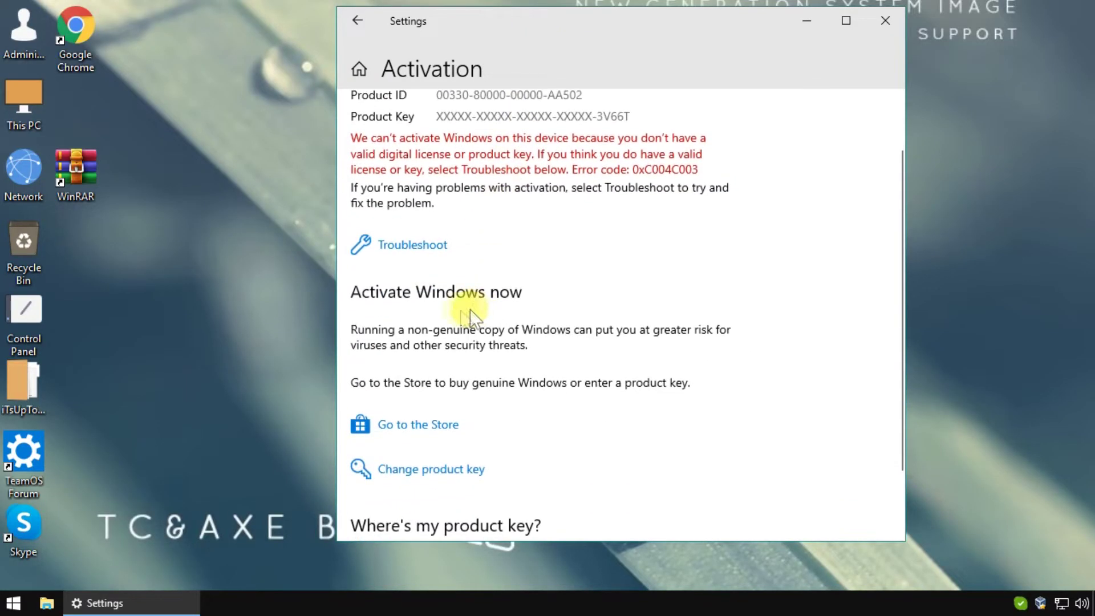
{"action": "left_click", "coordinate": [398, 248]}
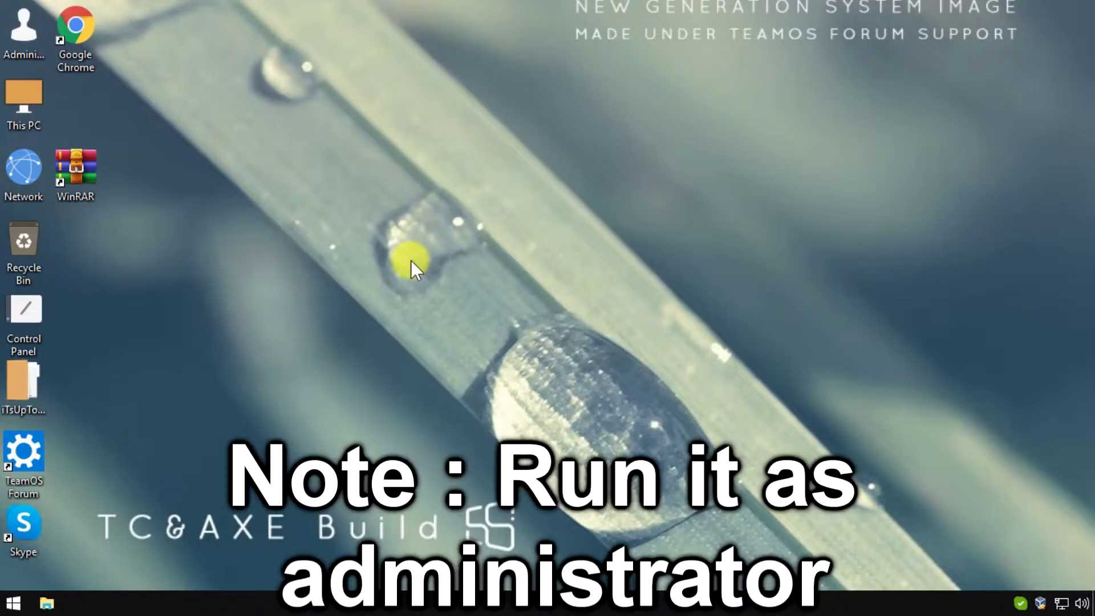
Run 'slmgr.vbs -rearm' in an administrator Command Prompt and dismiss the success notice
{"action": "key", "text": "super+r"}
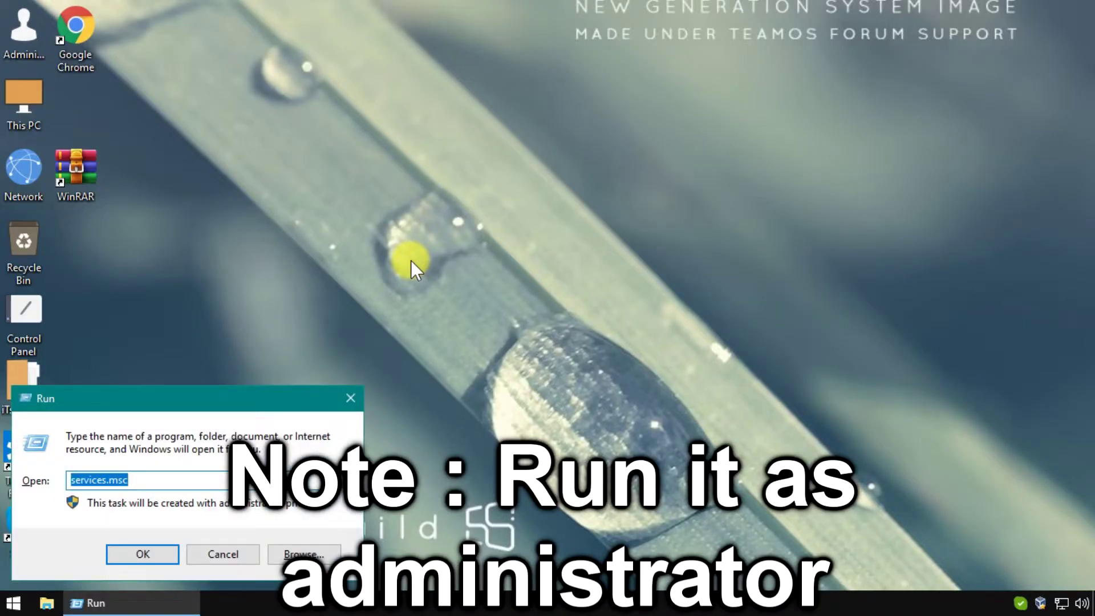
{"action": "type", "text": "cmd"}
{"action": "key", "text": "ctrl+shift+Return"}
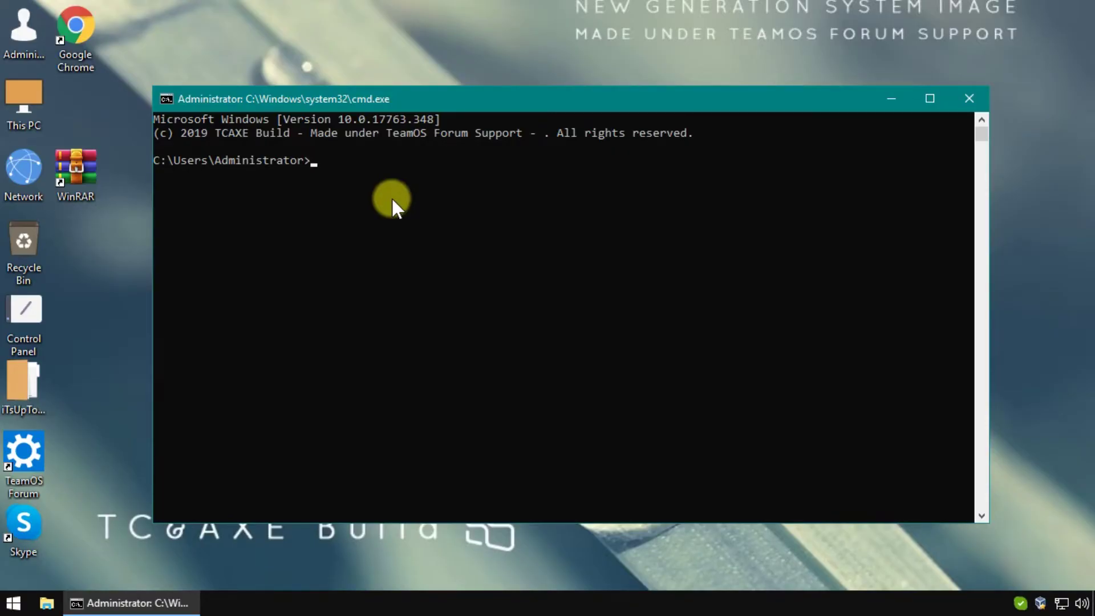
{"action": "type", "text": "slm"}
{"action": "type", "text": "gr.vbs -"}
{"action": "type", "text": "rea"}
{"action": "type", "text": "rm"}
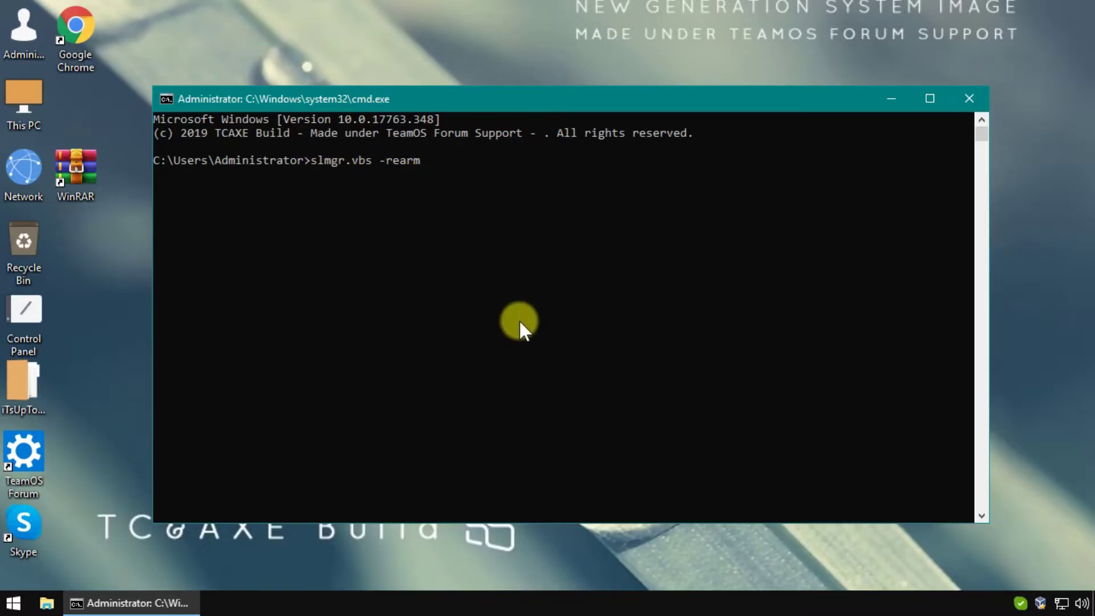
{"action": "key", "text": "Return"}
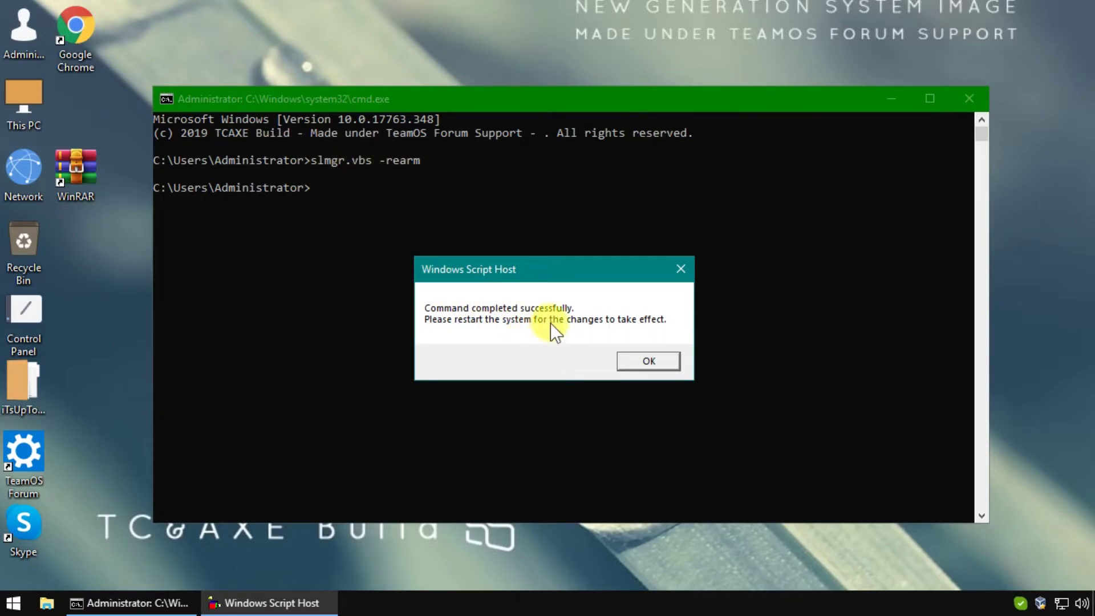
{"action": "left_click_drag", "start_coordinate": [553, 275], "coordinate": [516, 270]}
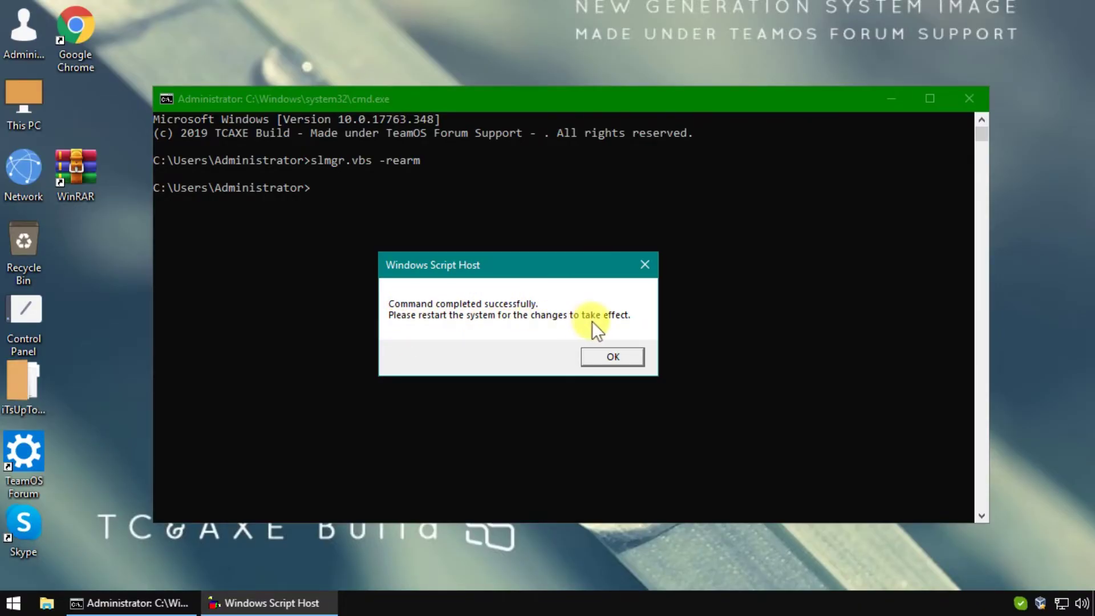
{"action": "left_click", "coordinate": [603, 357]}
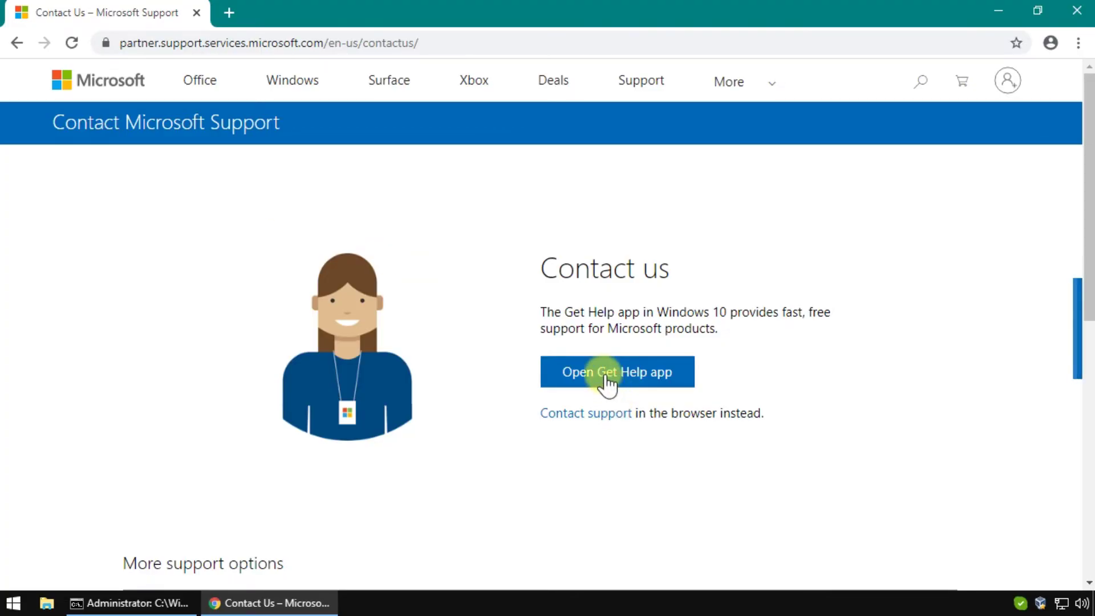
Check the address of the partner.support.services.microsoft.com Contact Us page, leaving it unchanged
{"action": "left_click", "coordinate": [464, 42]}
{"action": "left_click", "coordinate": [460, 42]}
{"action": "left_click", "coordinate": [446, 151]}
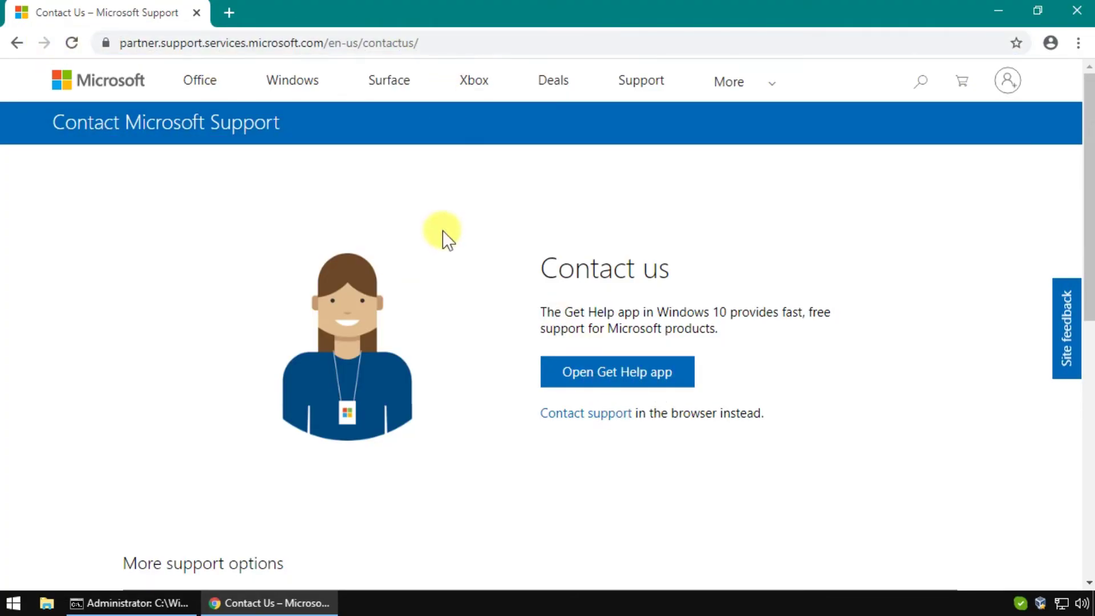